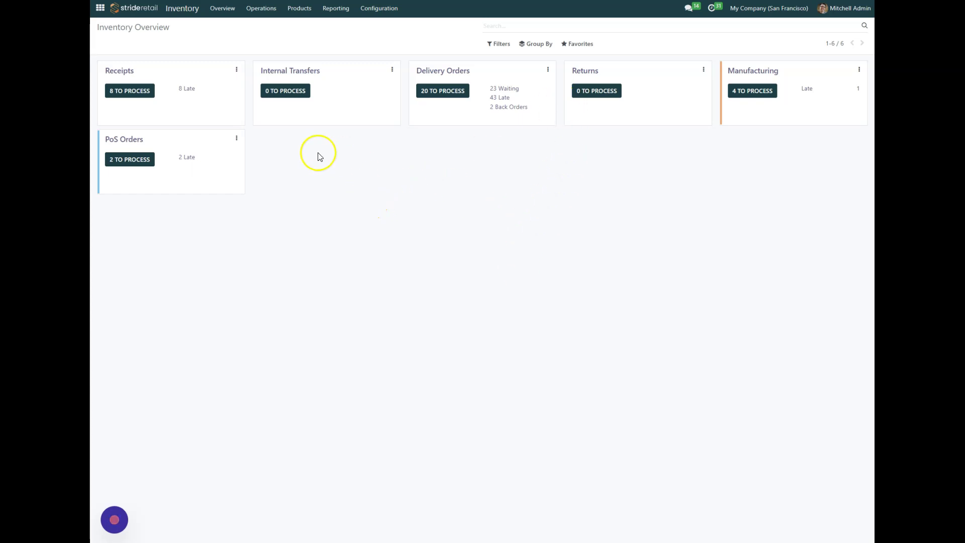
# Step: Create a new product named "Misc. Bike Parts" in the inventory product list
pyautogui.click(296, 9)
pyautogui.click(303, 27)
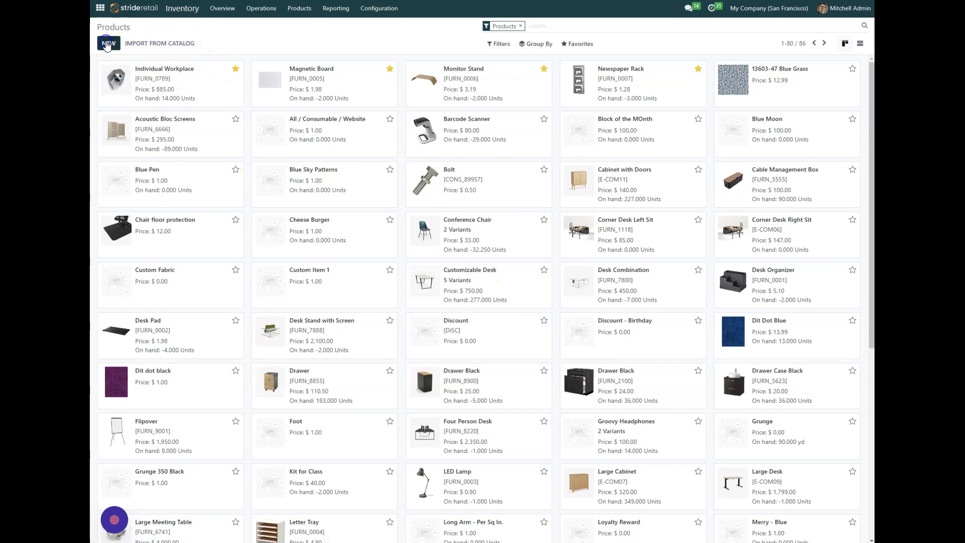
pyautogui.click(107, 44)
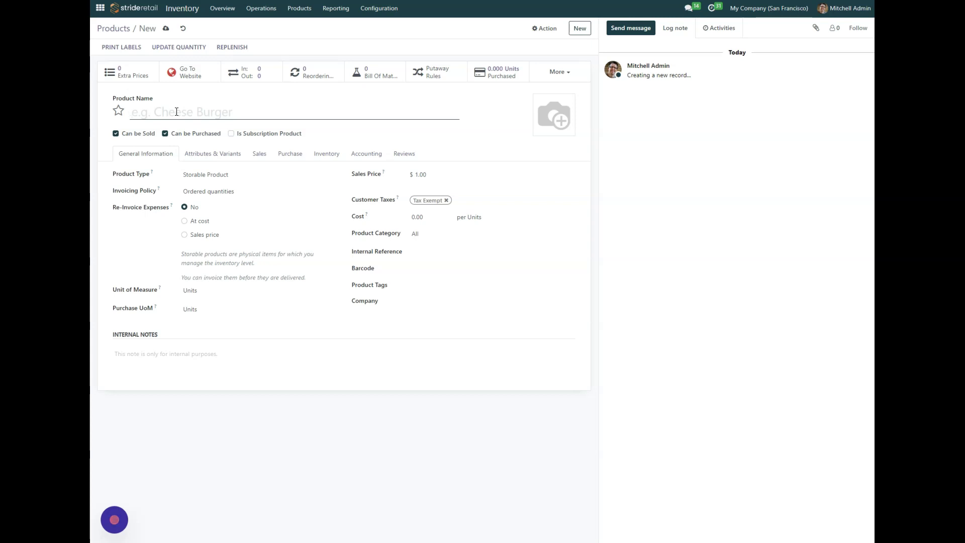
pyautogui.write('Misc. Bike Parts')
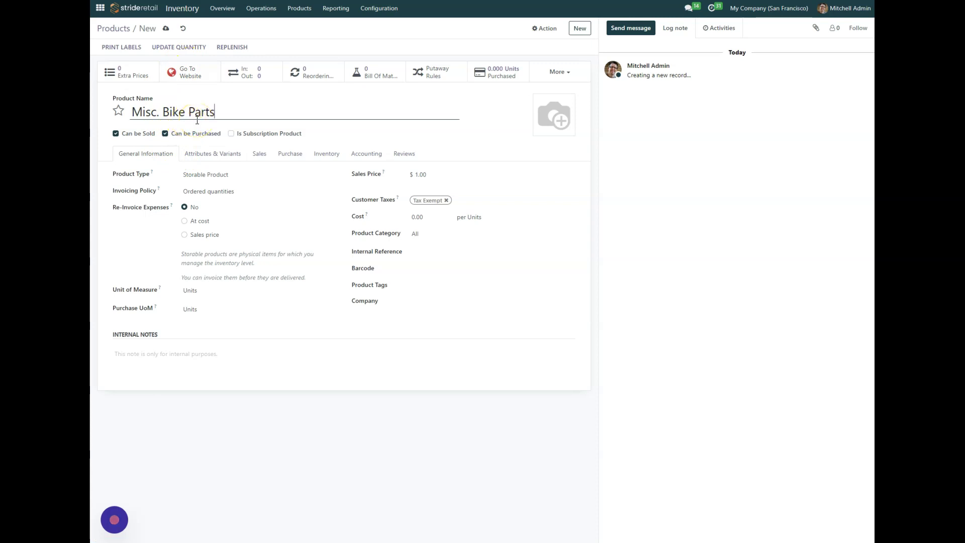
# Step: Set the product type to Consumable and replace the customer tax with 5.6% (Goods)
pyautogui.click(253, 175)
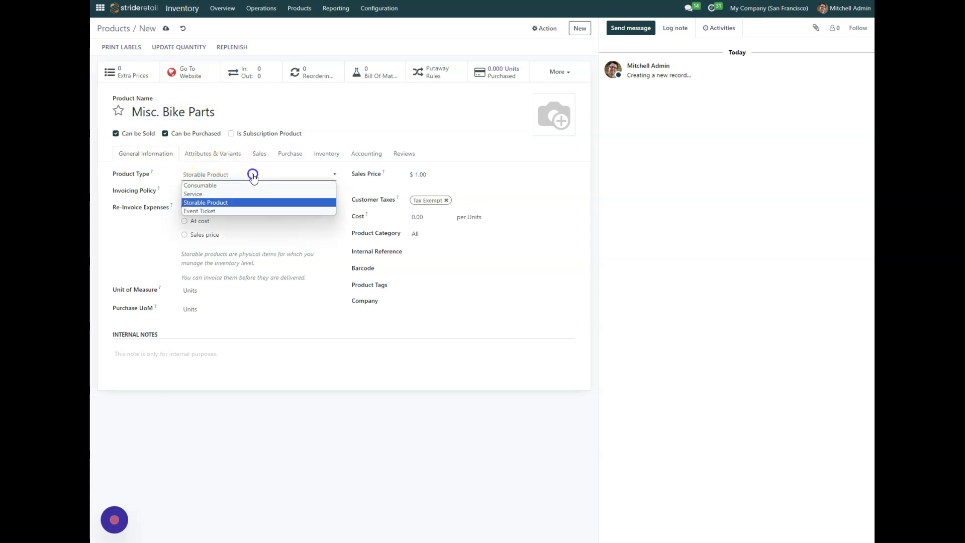
pyautogui.click(201, 186)
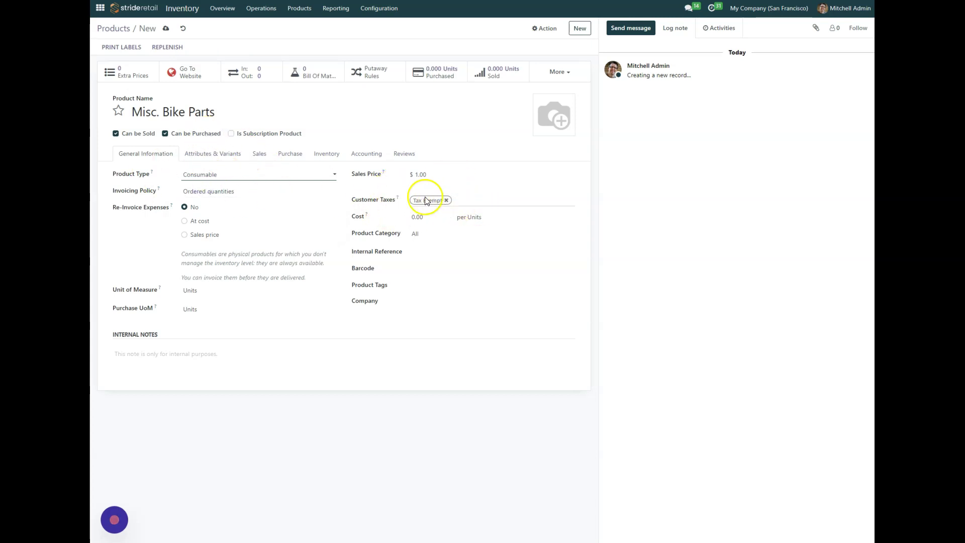
pyautogui.click(446, 200)
pyautogui.click(463, 199)
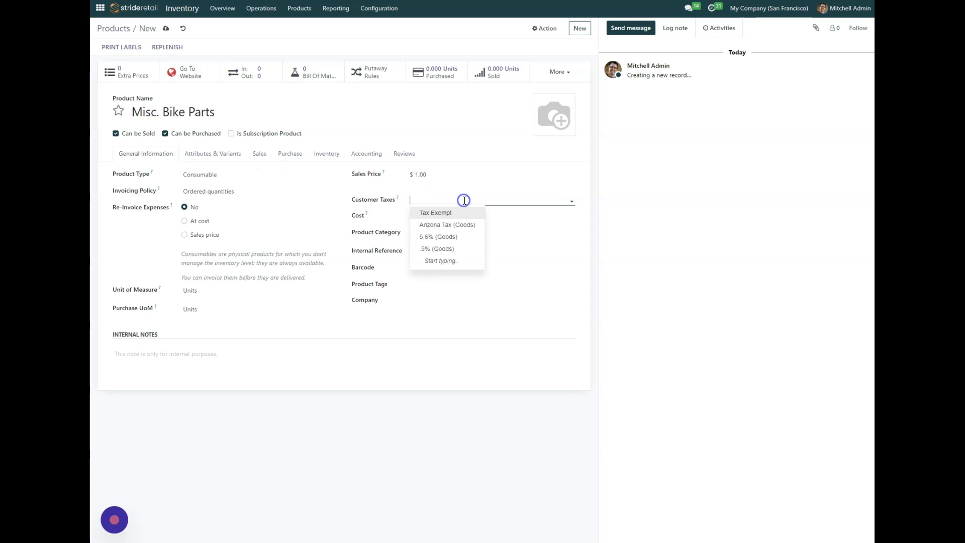
pyautogui.click(438, 237)
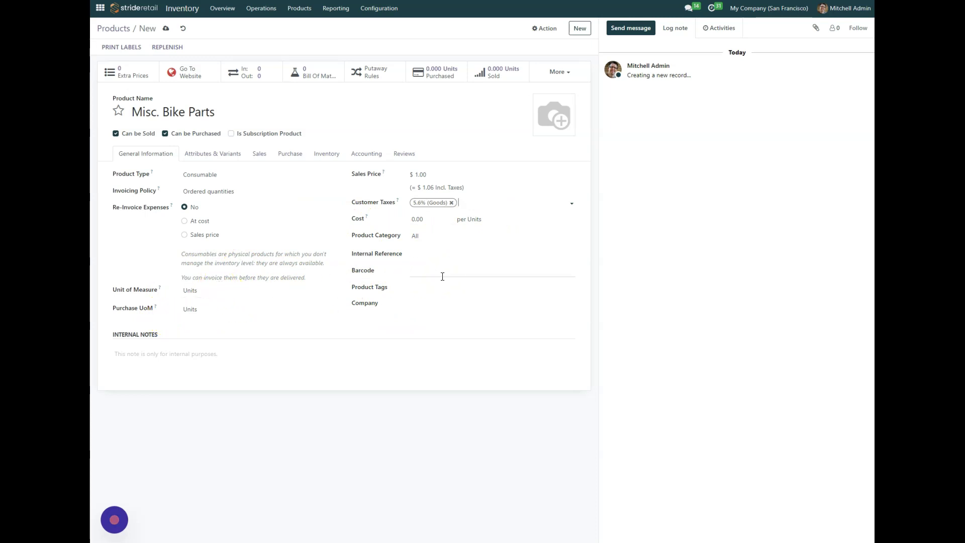
pyautogui.click(426, 271)
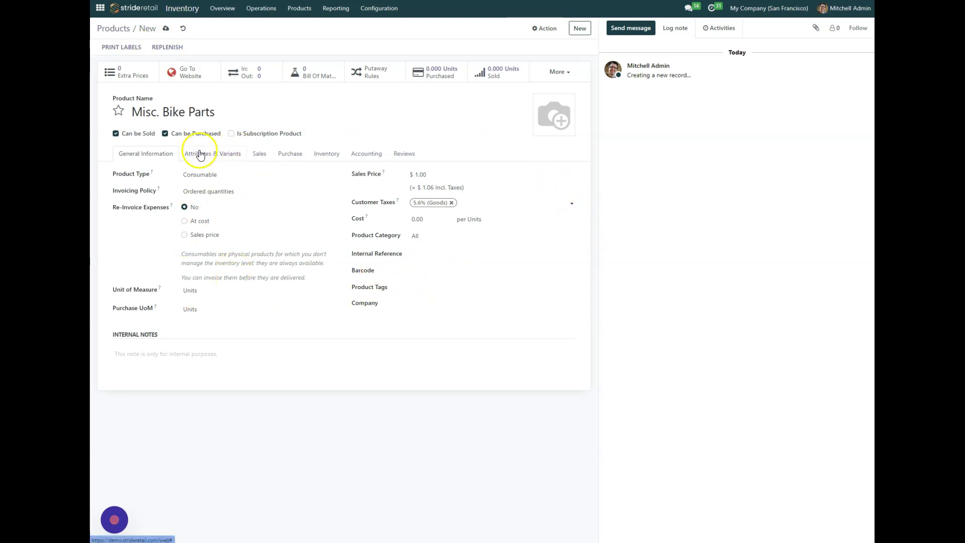
# Step: Add a new attribute named "Information" to the product, with its variants creation mode set to Never (option)
pyautogui.click(218, 153)
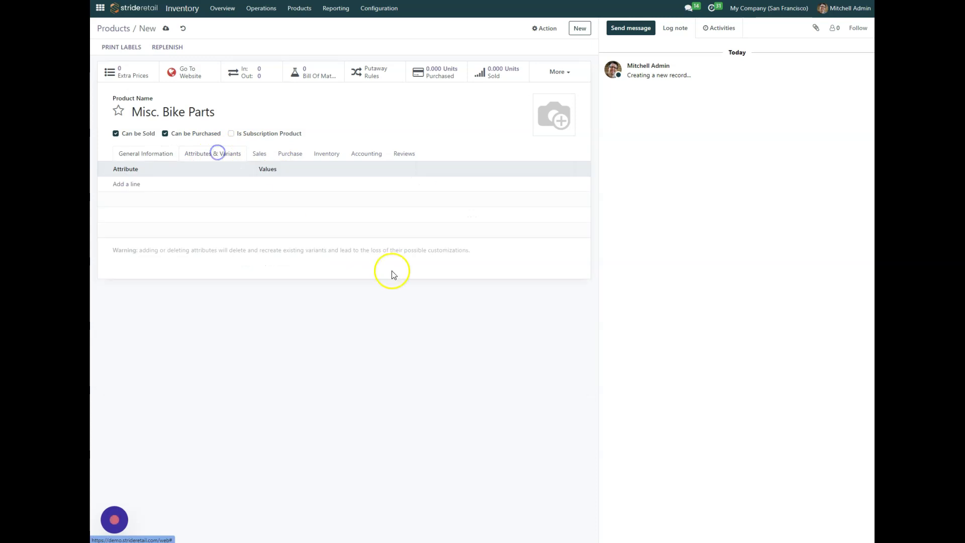
pyautogui.click(124, 187)
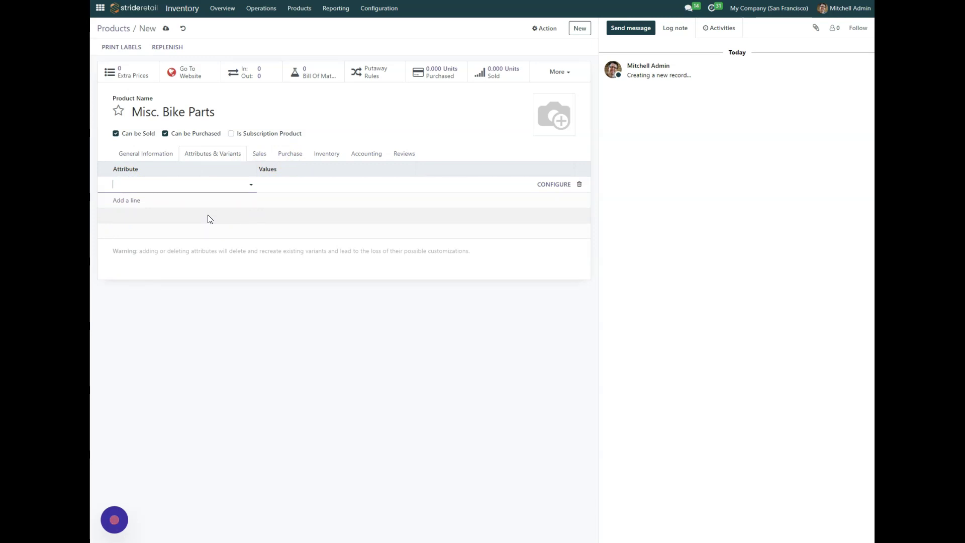
pyautogui.write('Information')
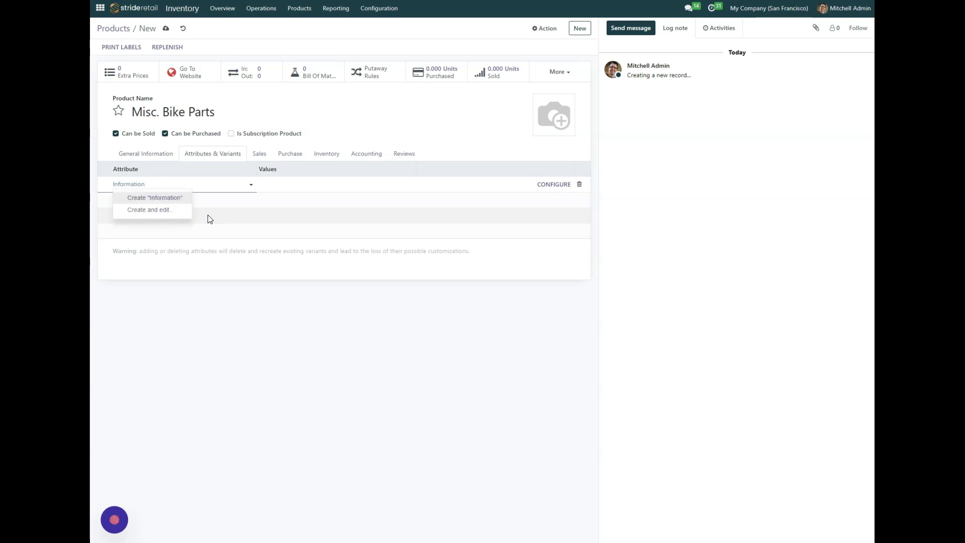
pyautogui.click(210, 219)
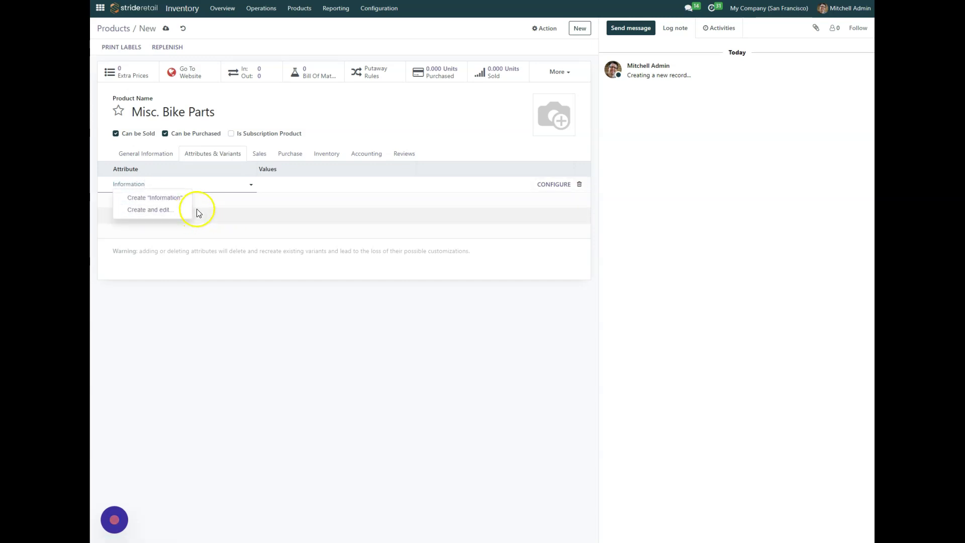
pyautogui.click(161, 209)
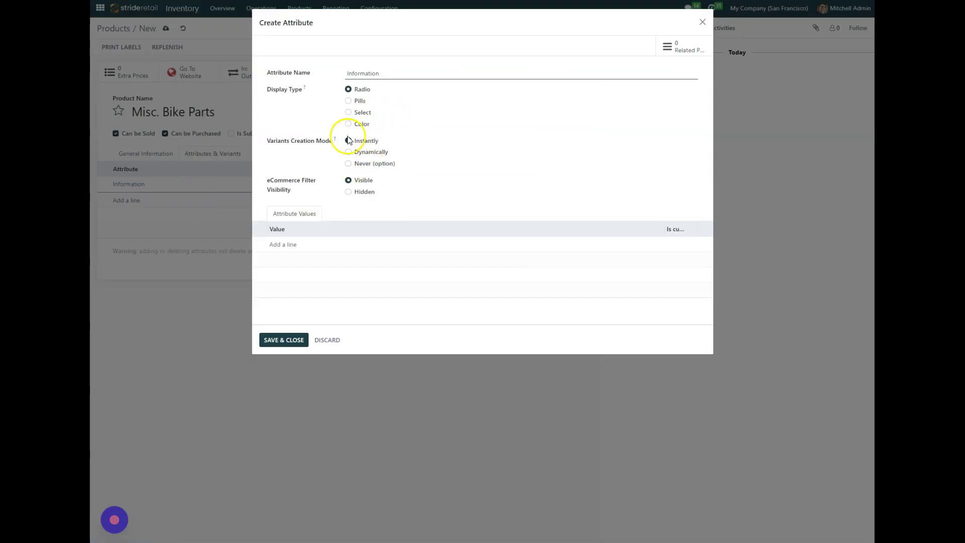
pyautogui.click(349, 164)
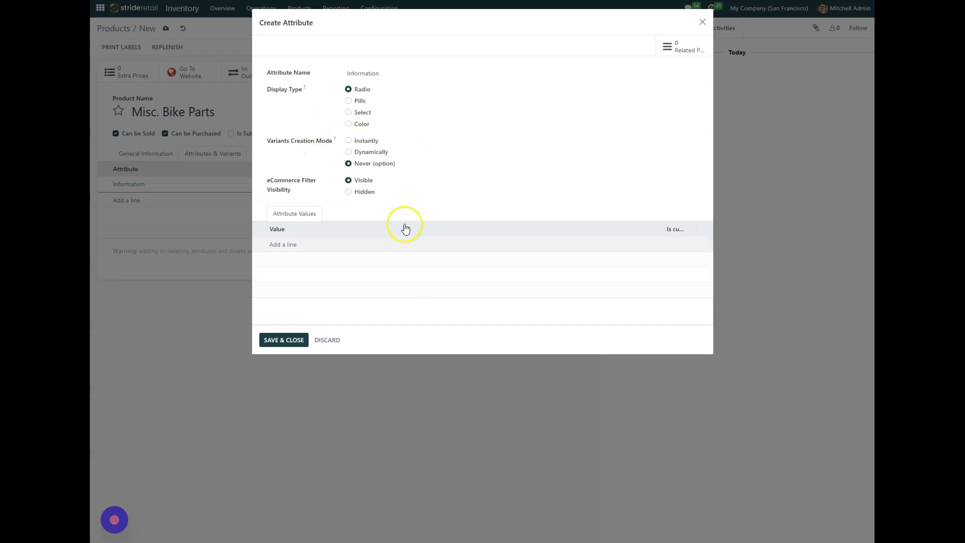
# Step: Give the Information attribute a value "Custom Text" flagged as a custom value, and save the attribute
pyautogui.click(280, 245)
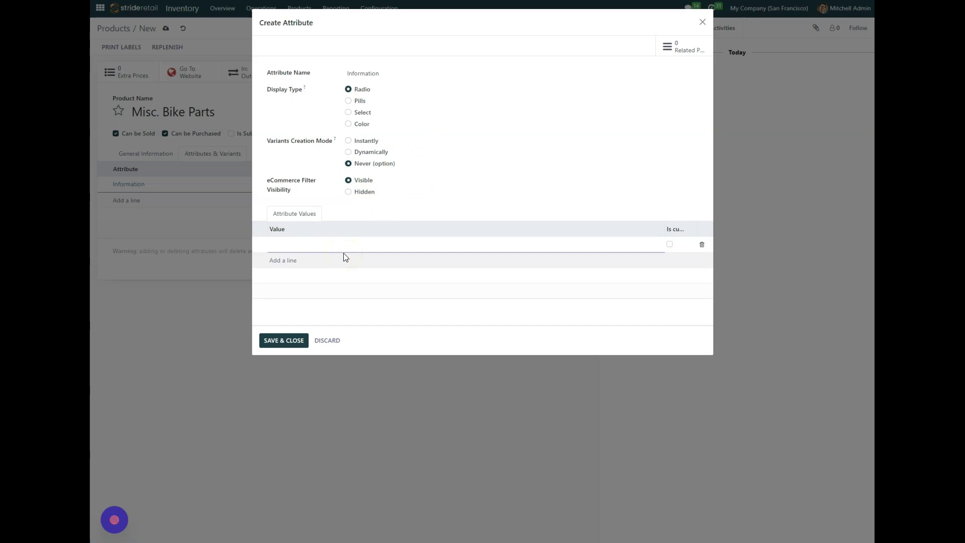
pyautogui.write('Custom Tes')
pyautogui.write('t')
pyautogui.click(484, 291)
pyautogui.click(671, 230)
pyautogui.moveTo(672, 230)
pyautogui.mouseDown()
pyautogui.moveTo(556, 226)
pyautogui.moveTo(661, 224)
pyautogui.mouseUp()
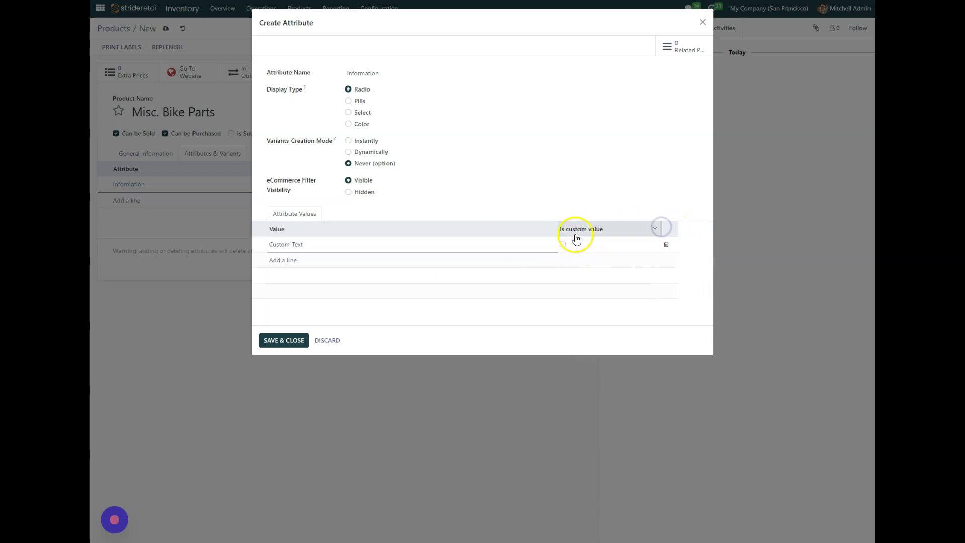
pyautogui.click(564, 245)
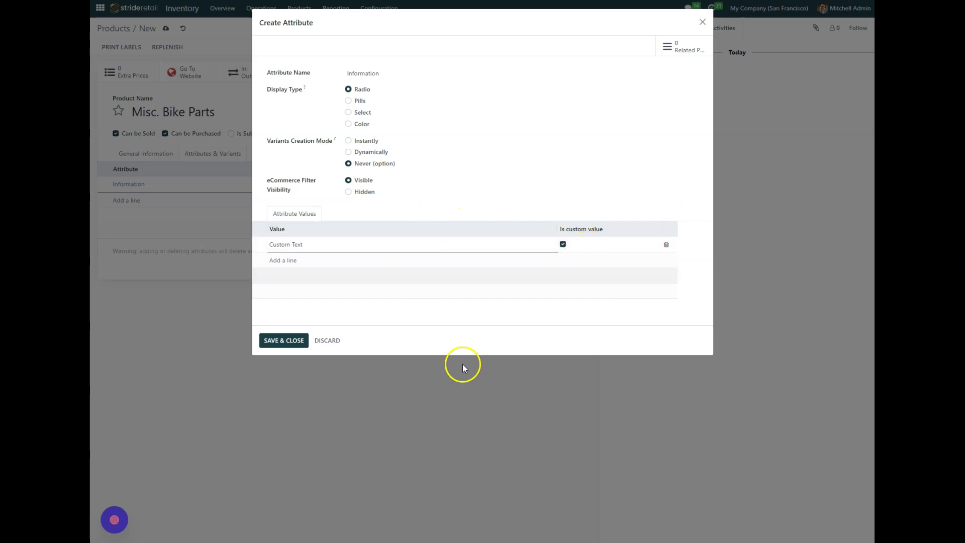
pyautogui.click(279, 342)
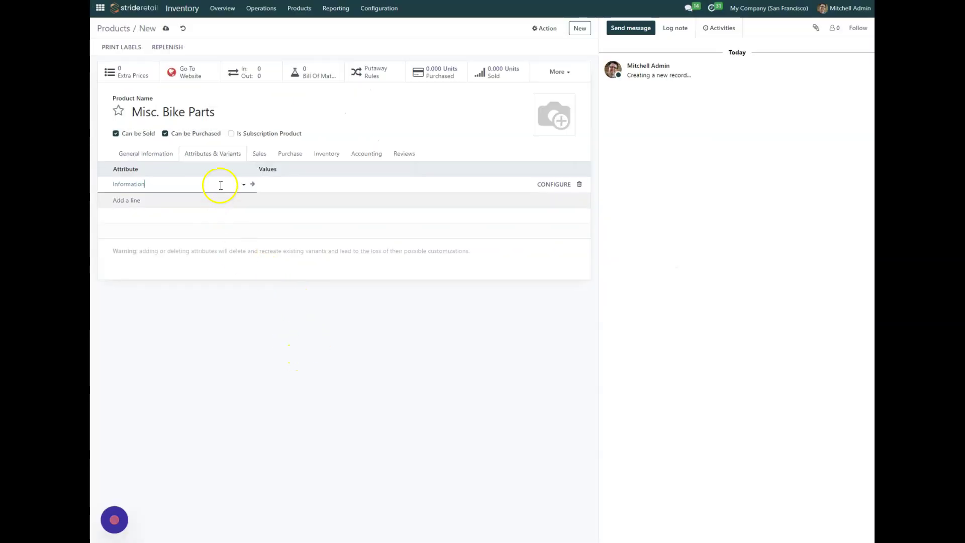
# Step: Make the product available in the point of sale and try to save it
pyautogui.click(258, 155)
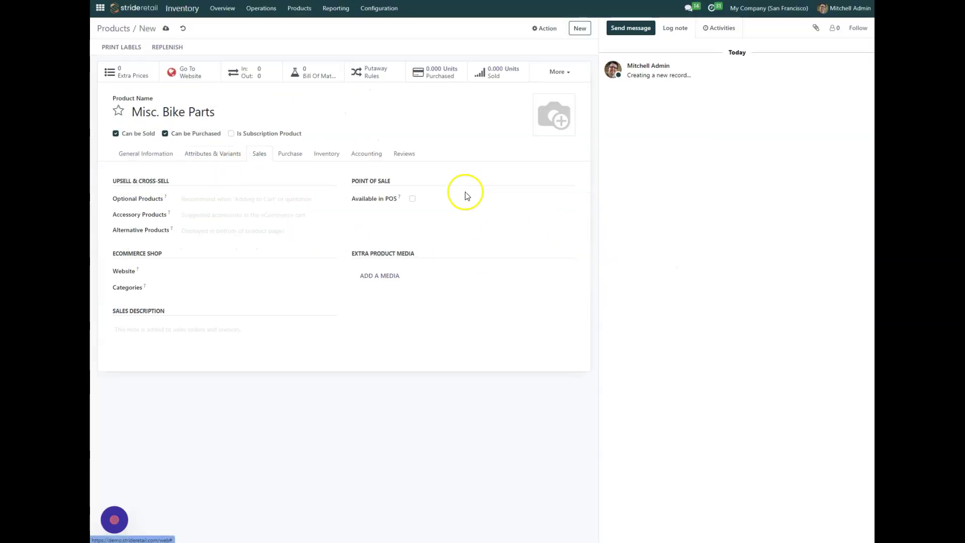
pyautogui.click(412, 199)
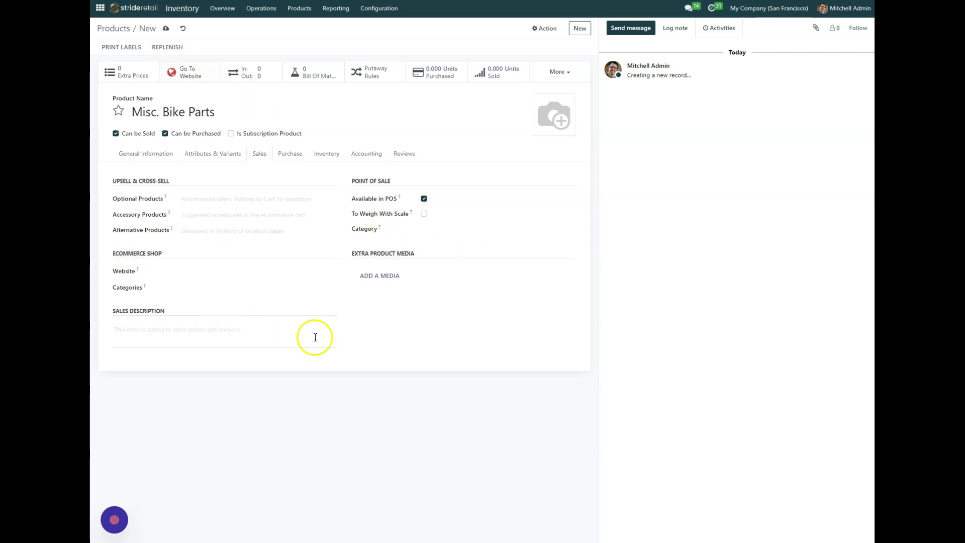
pyautogui.click(167, 28)
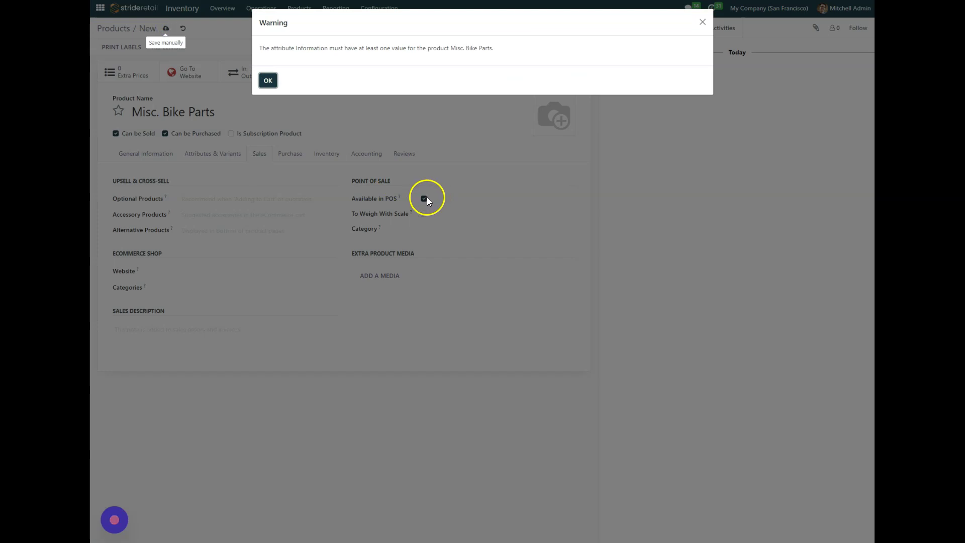
pyautogui.click(267, 80)
# Step: Assign the Custom Text value to the product's Information attribute and save the product
pyautogui.click(213, 153)
pyautogui.click(343, 184)
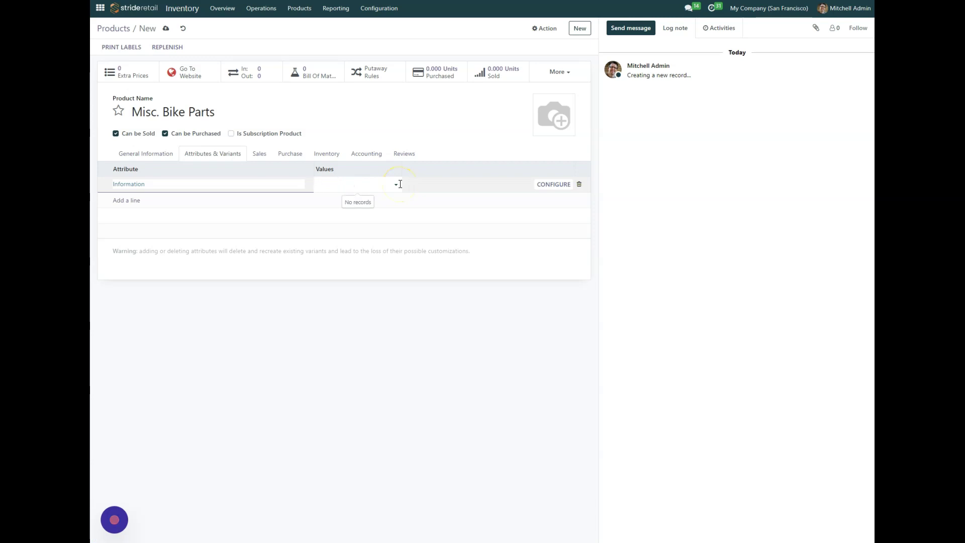
pyautogui.click(282, 99)
pyautogui.click(357, 182)
pyautogui.click(339, 198)
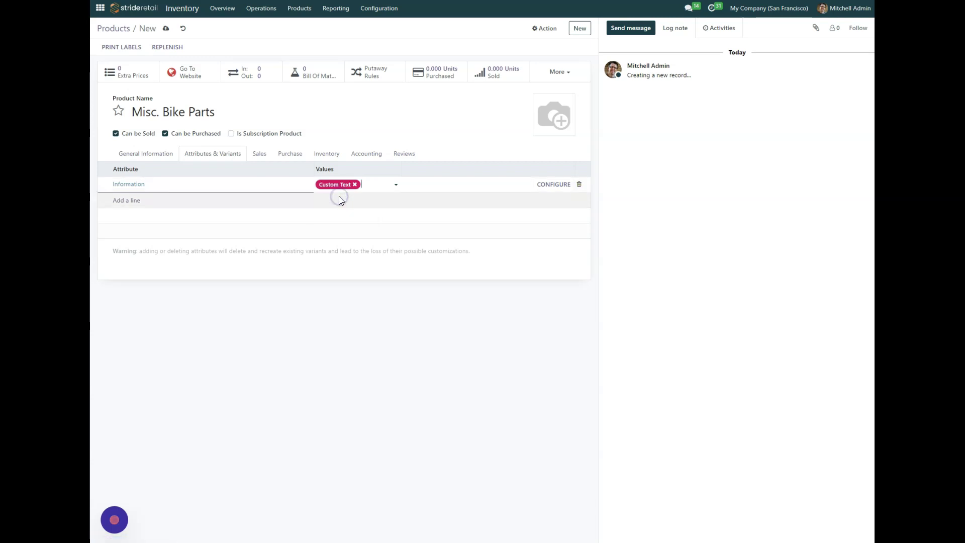
pyautogui.click(168, 29)
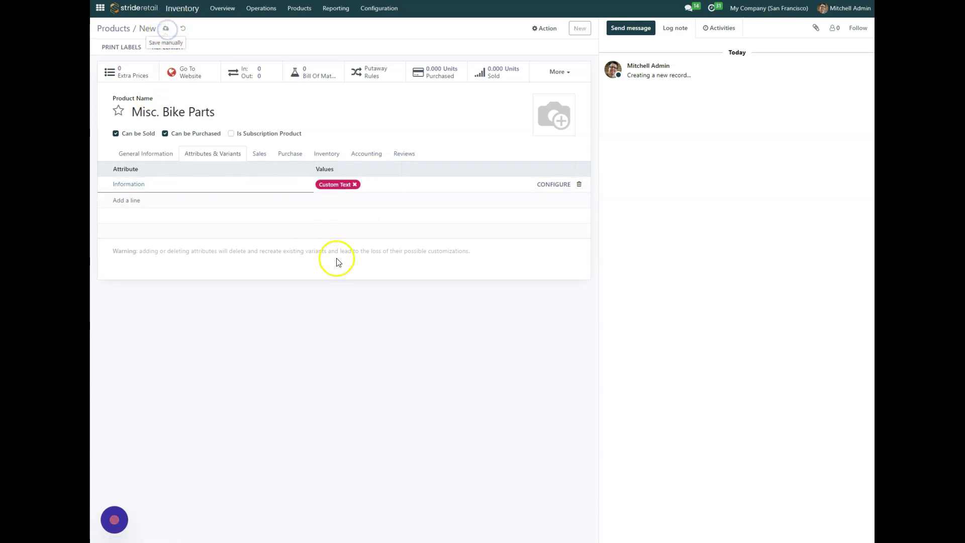
# Step: Switch to the Point of Sale app and resume the Shop register's open session
pyautogui.click(153, 155)
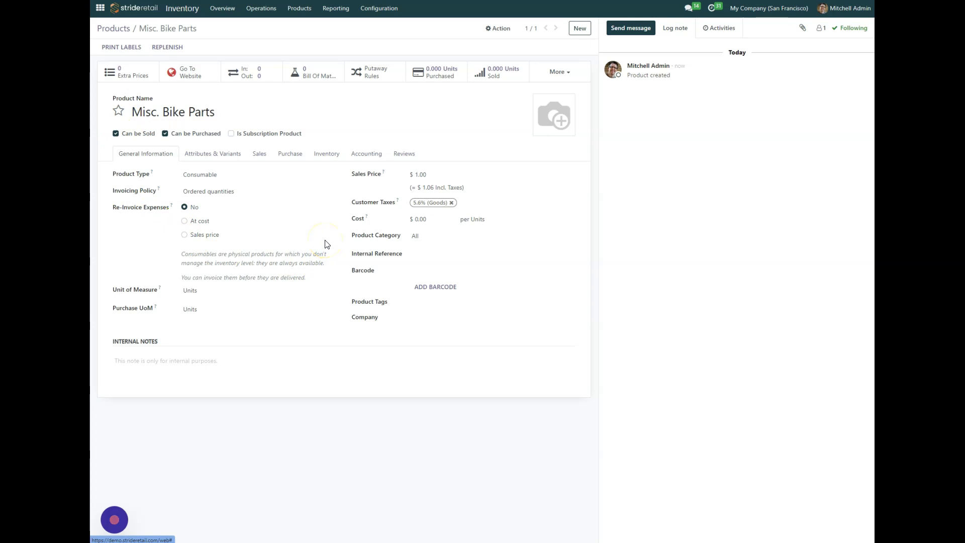
pyautogui.click(99, 9)
pyautogui.click(362, 144)
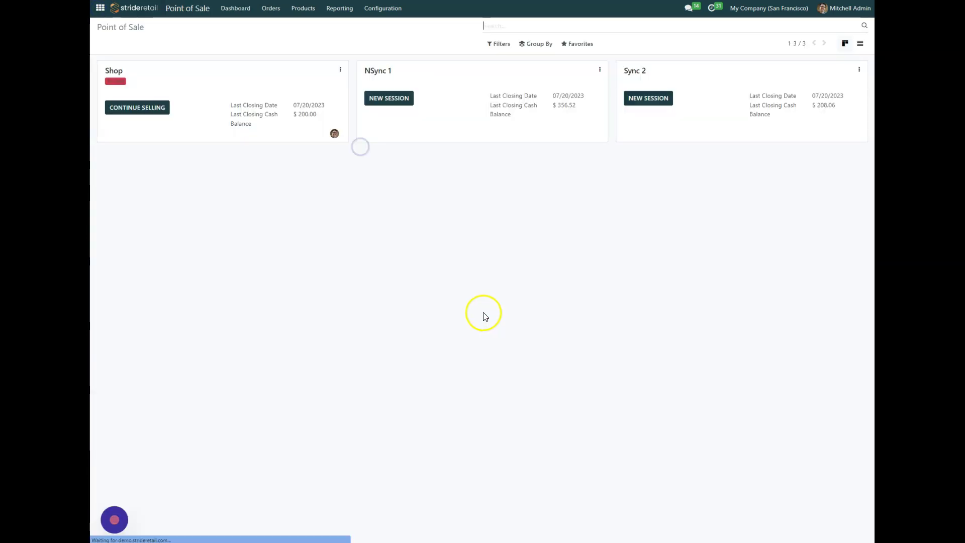
pyautogui.click(142, 108)
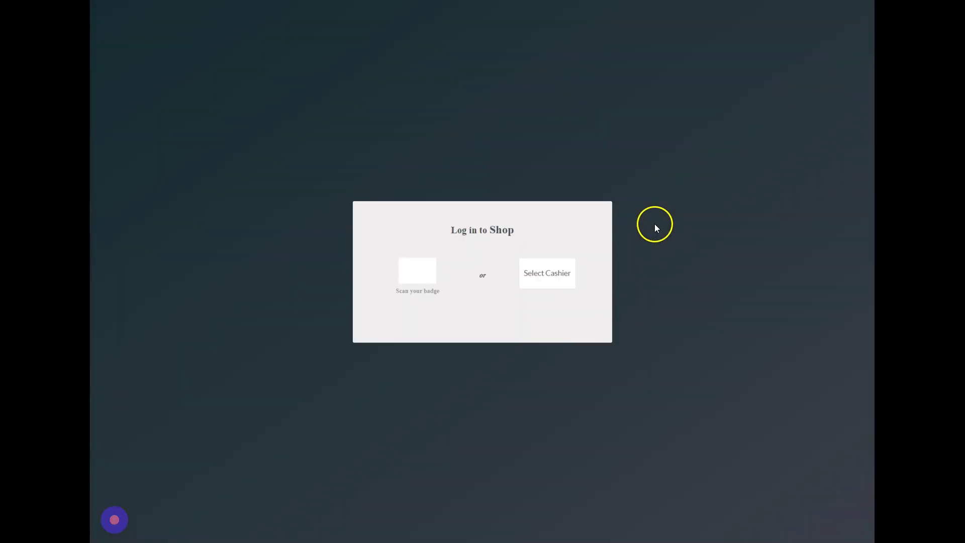
# Step: Log in to the Shop register as the administrator cashier by entering the cashier PIN
pyautogui.click(541, 283)
pyautogui.scroll(-4, 452, 281)
pyautogui.scroll(-3, 483, 296)
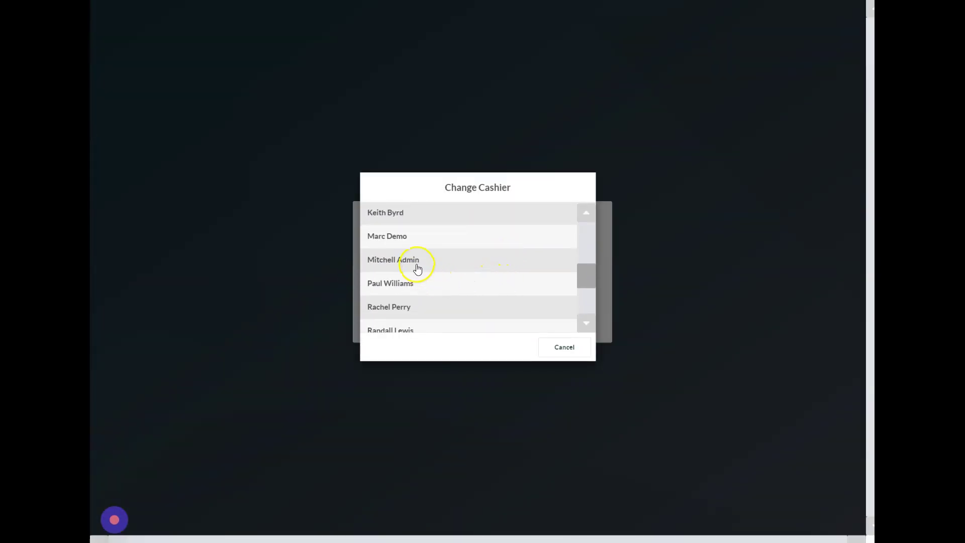
pyautogui.click(417, 261)
pyautogui.click(473, 310)
pyautogui.click(473, 310)
pyautogui.click(473, 311)
pyautogui.click(473, 310)
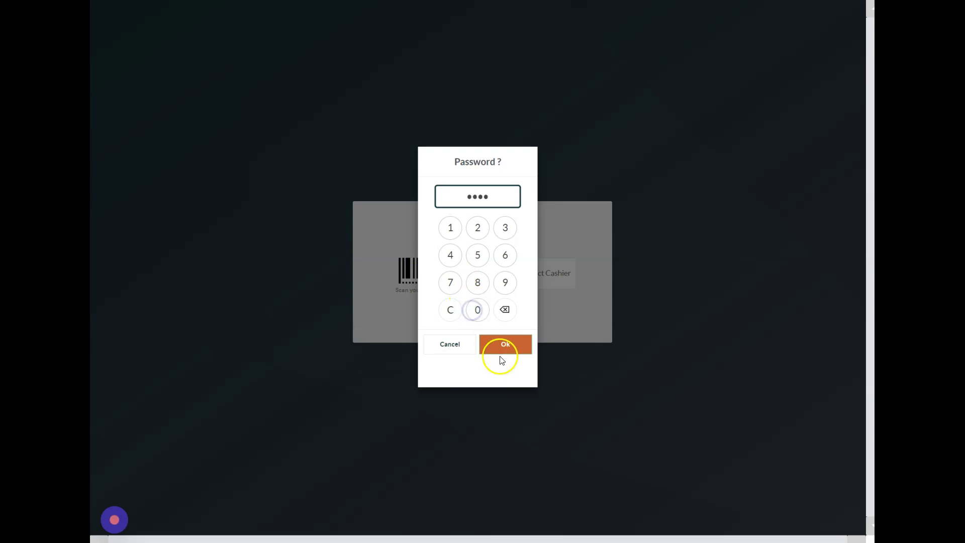
pyautogui.click(500, 356)
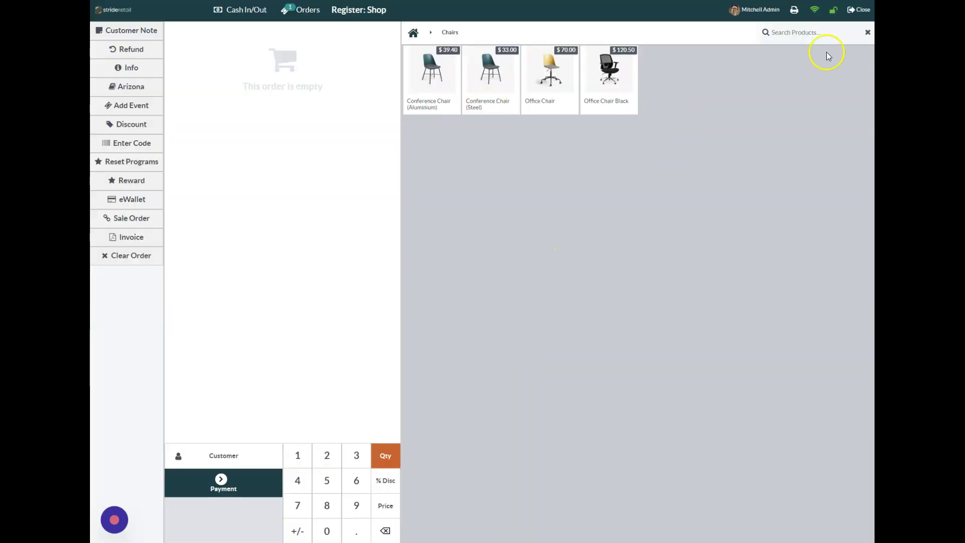
# Step: Search all products for "misc" and add Misc. Bike Parts to the order with the custom text "Old brown spring seat."
pyautogui.click(417, 34)
pyautogui.click(796, 38)
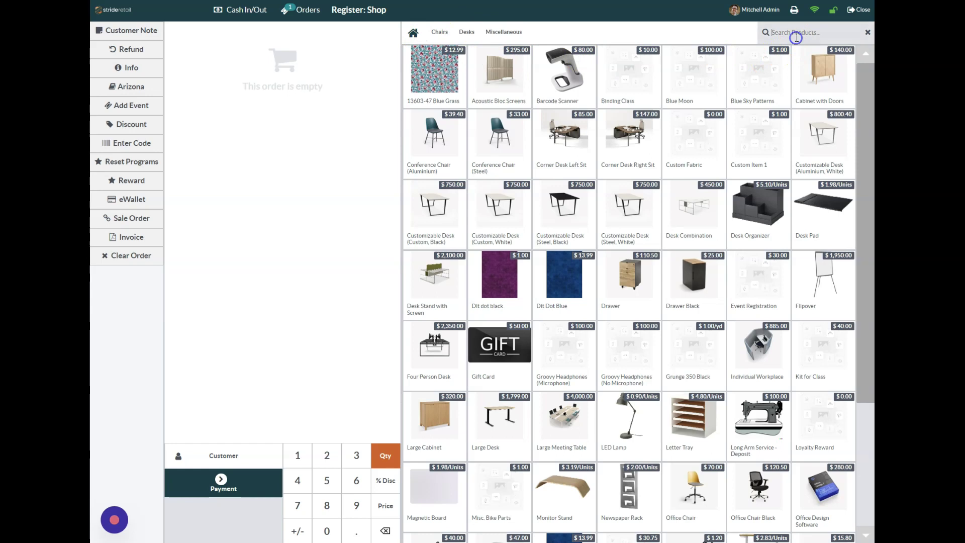
pyautogui.write('misc')
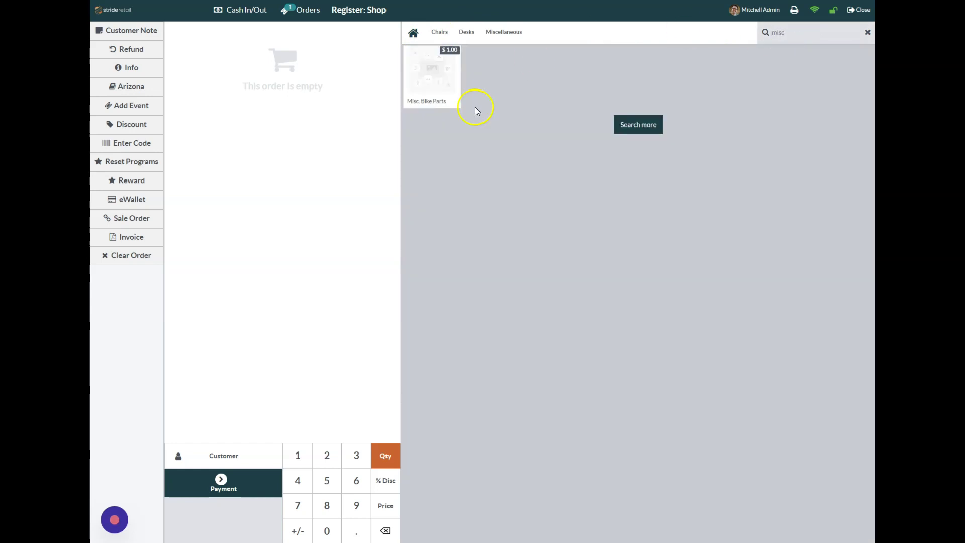
pyautogui.click(433, 83)
pyautogui.click(421, 271)
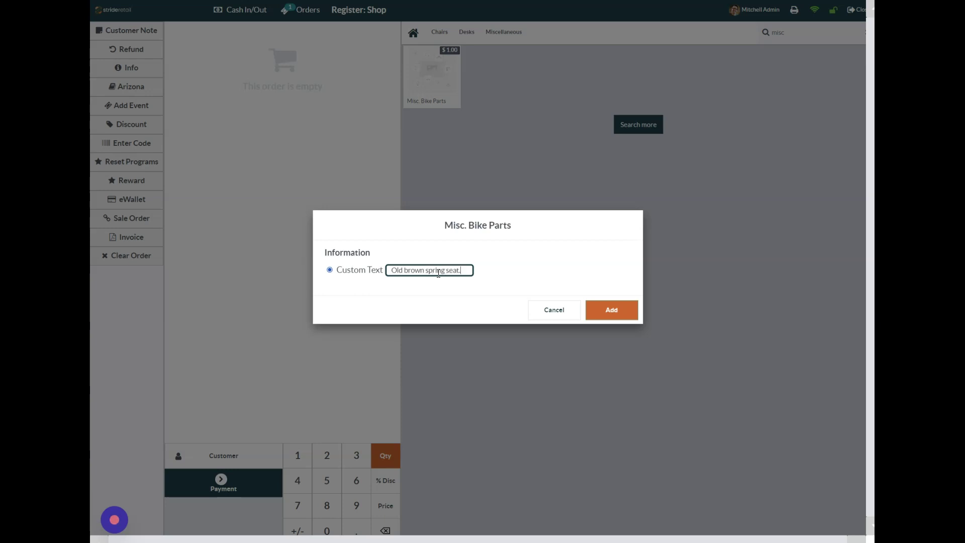
pyautogui.click(613, 312)
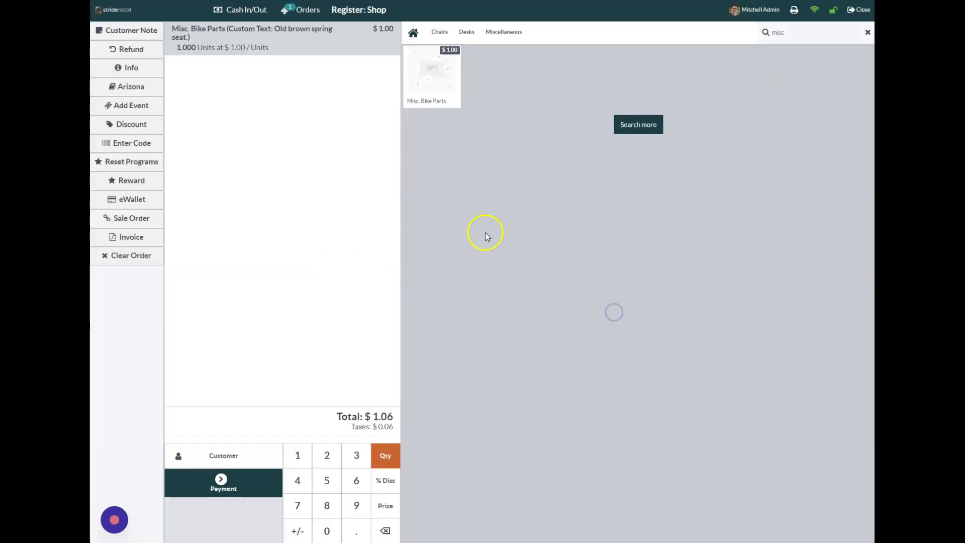
# Step: Set the unit price of the Misc. Bike Parts order line to $25.00
pyautogui.click(384, 510)
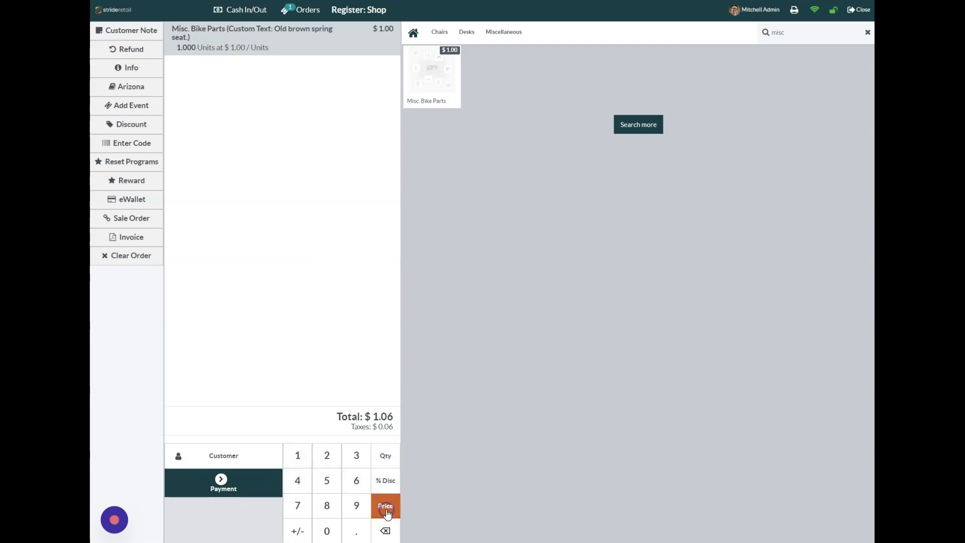
pyautogui.click(331, 453)
pyautogui.click(326, 480)
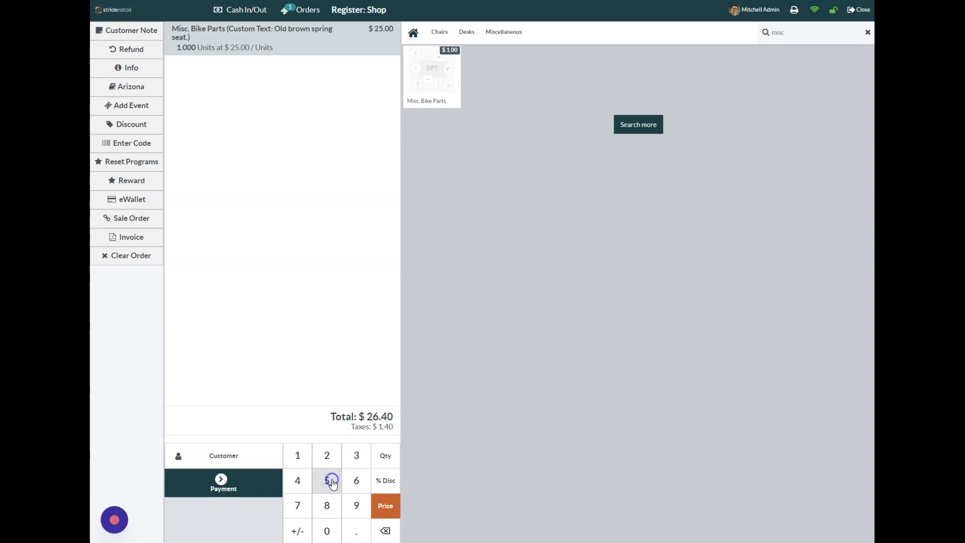
pyautogui.click(225, 486)
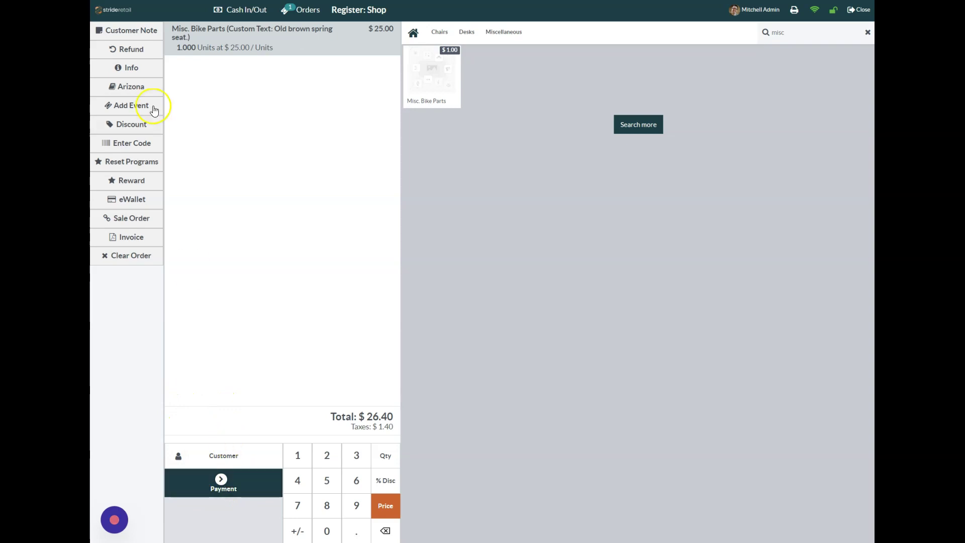
# Step: Open the closing form of the Shop register's session
pyautogui.click(864, 12)
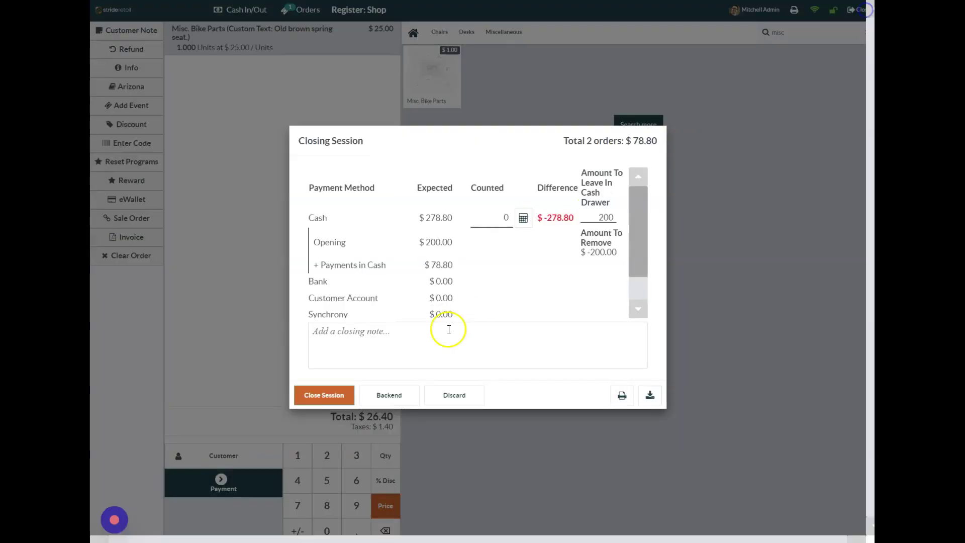